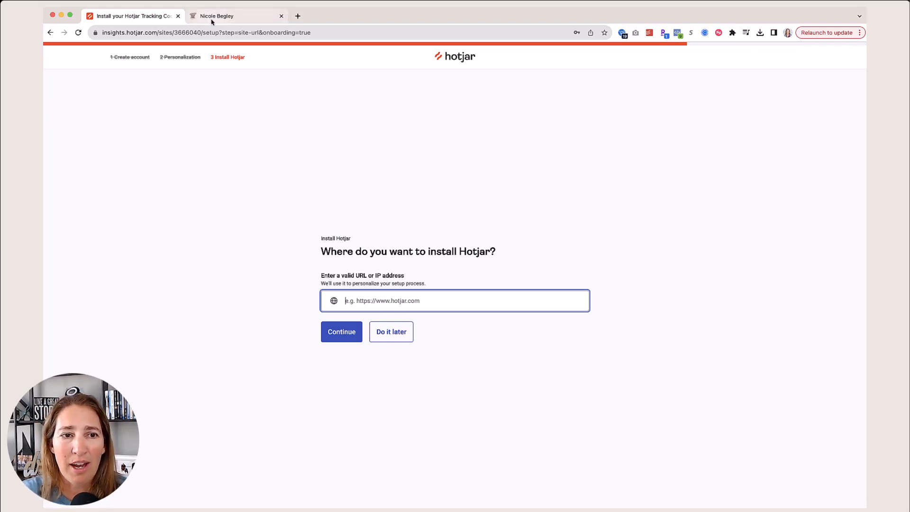
# Step: Copy the photography website's address from its open page, enter it as the Hotjar install location and continue
pyautogui.click(213, 16)
pyautogui.click(207, 31)
pyautogui.hotkey('ctrl', 'c')
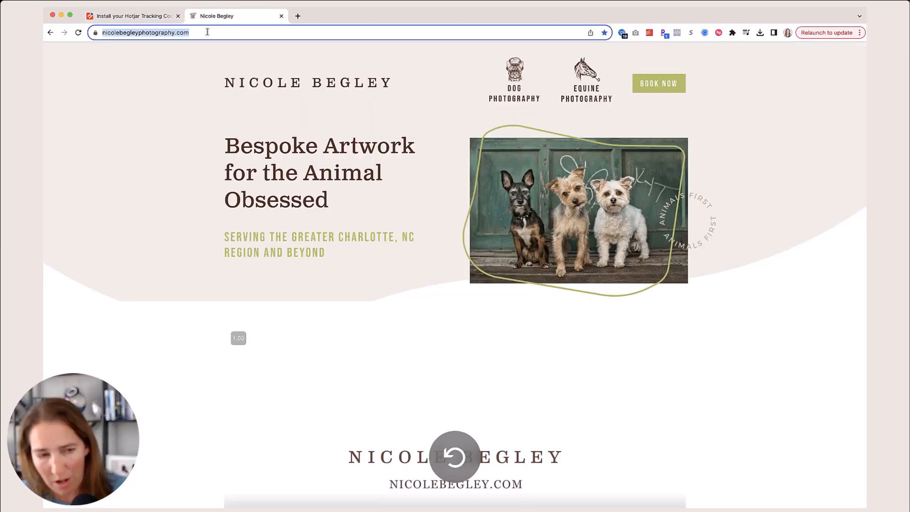
pyautogui.click(132, 19)
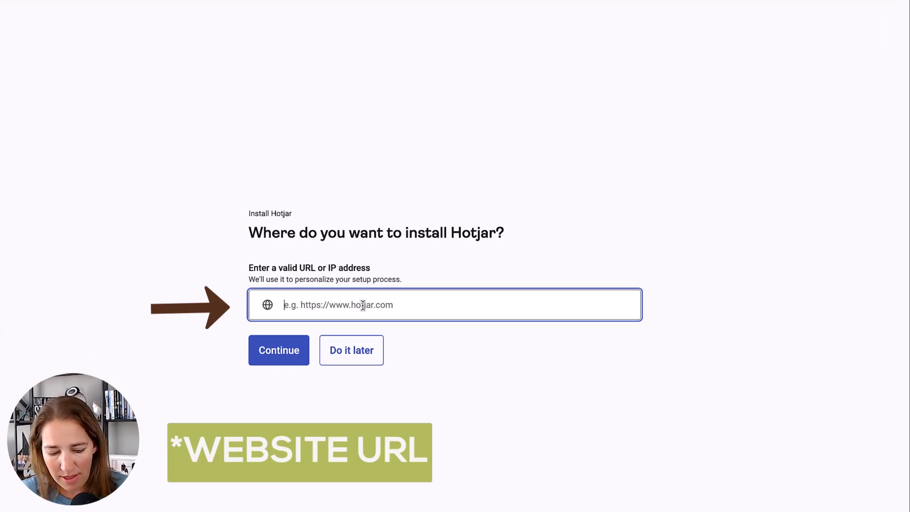
pyautogui.hotkey('ctrl', 'v')
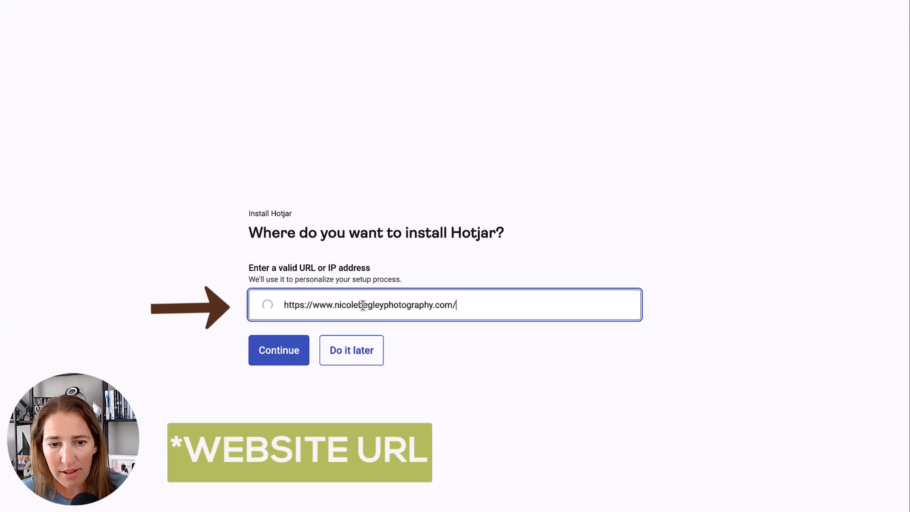
pyautogui.click(286, 351)
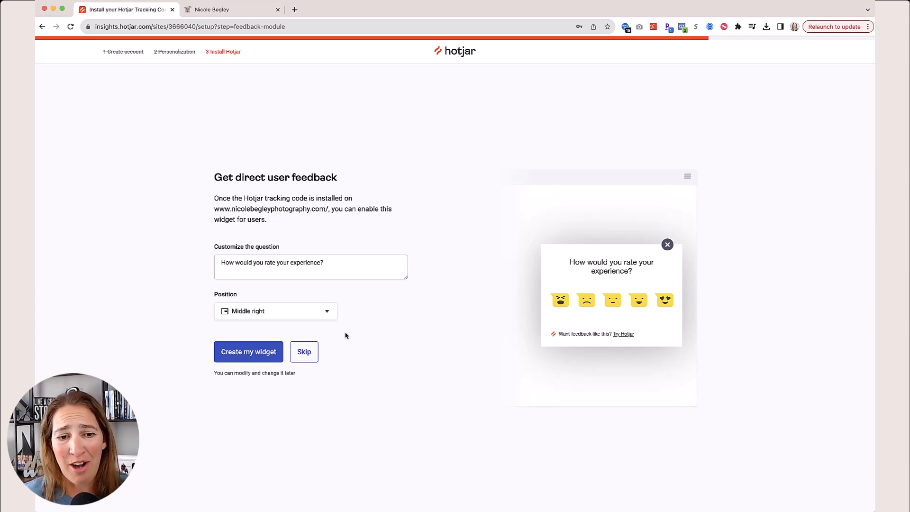
# Step: Skip the feedback widget setup, choose manual installation and copy the Hotjar tracking code
pyautogui.click(303, 352)
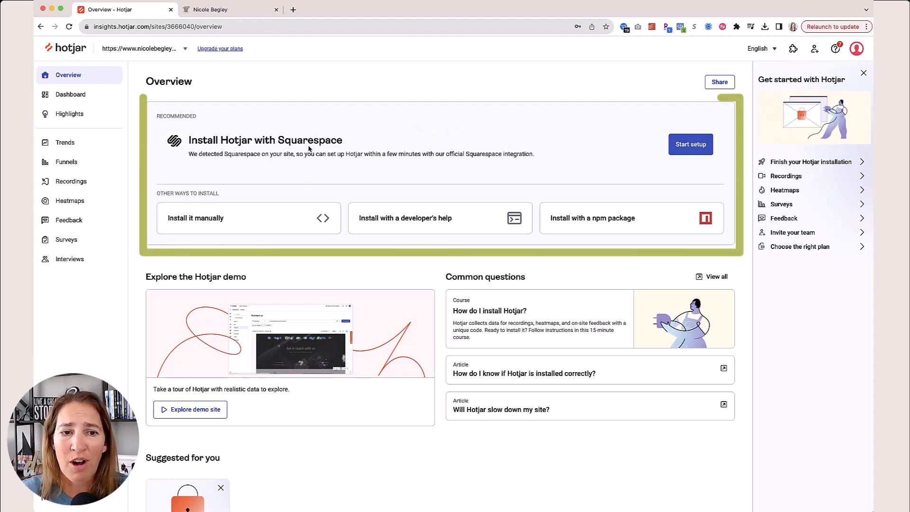
pyautogui.click(255, 220)
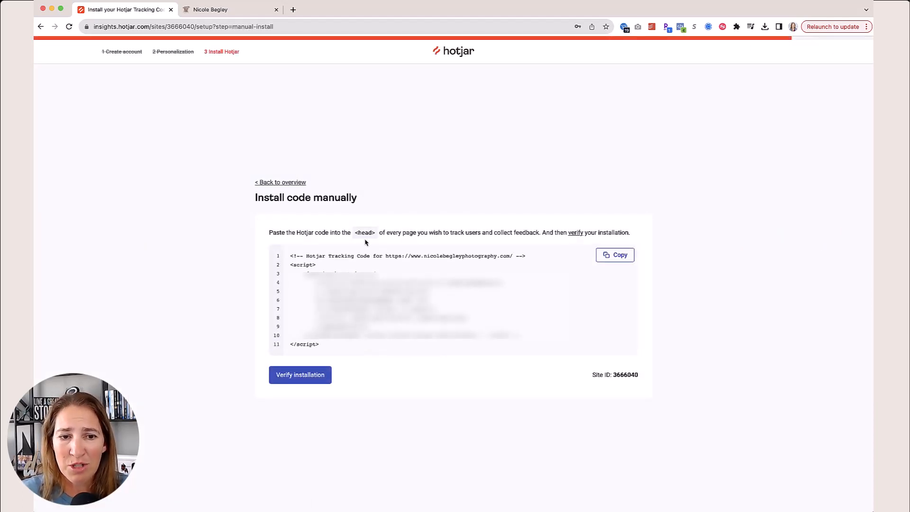
pyautogui.click(620, 256)
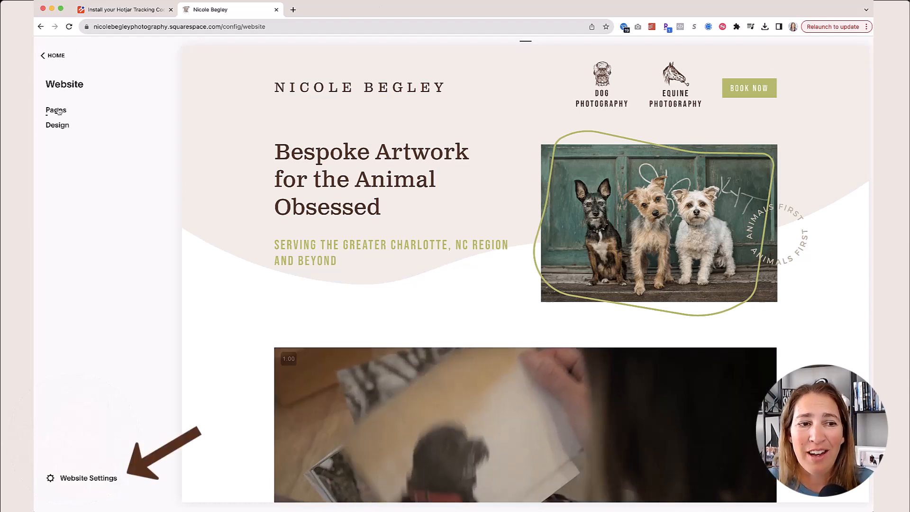
# Step: Paste the Hotjar tracking code on a new first line of the header code injection in the Squarespace website settings
pyautogui.click(104, 482)
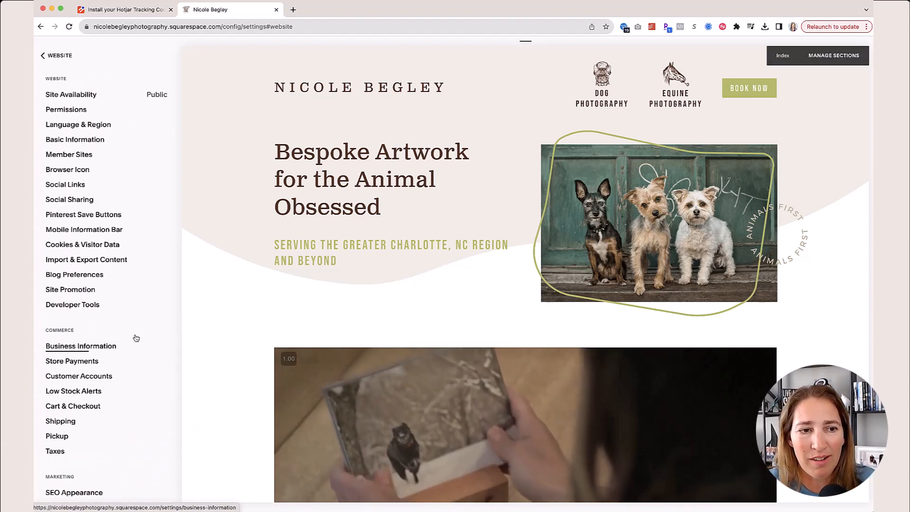
pyautogui.click(86, 304)
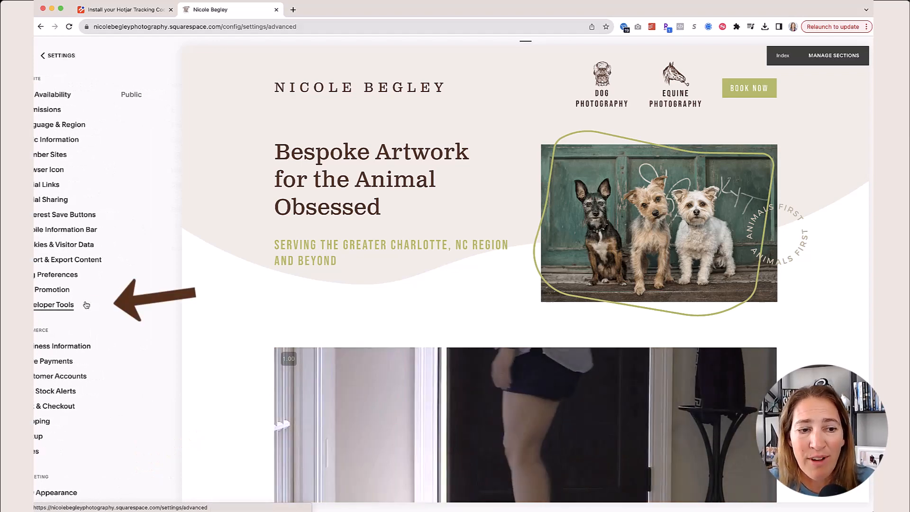
pyautogui.click(76, 141)
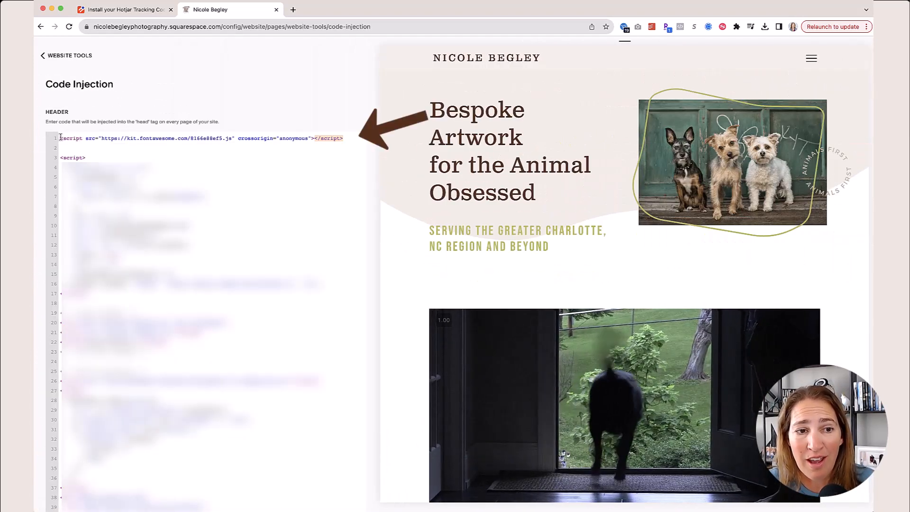
pyautogui.press('Return')
pyautogui.press('Up')
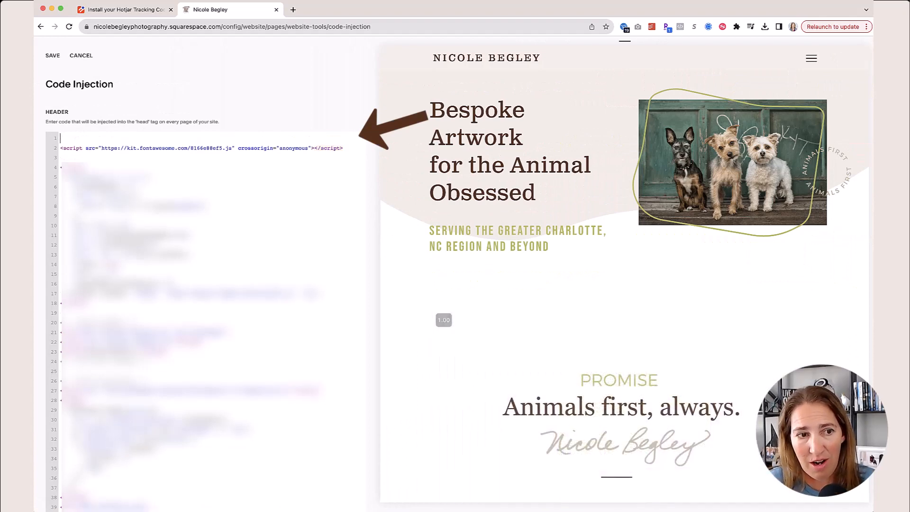
pyautogui.press('super+v')
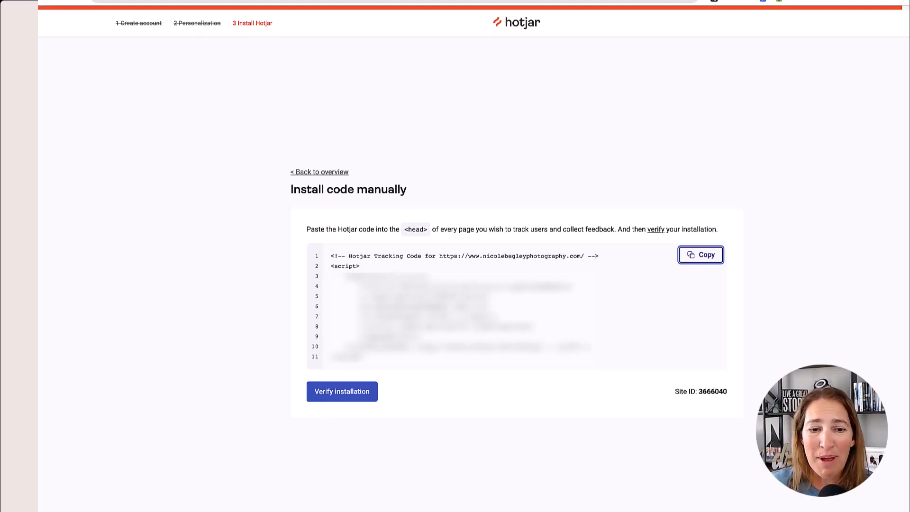
# Step: Verify the manual Hotjar installation for the photography website's URL
pyautogui.click(344, 397)
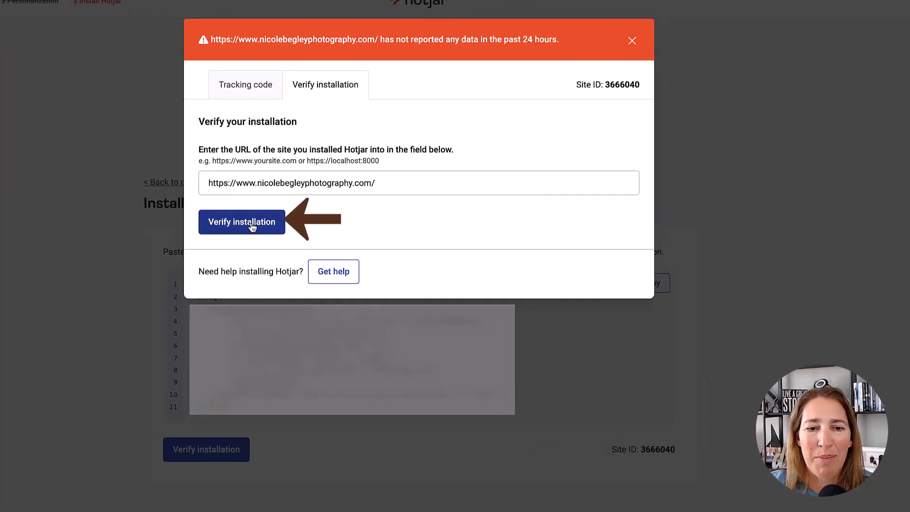
pyautogui.click(251, 228)
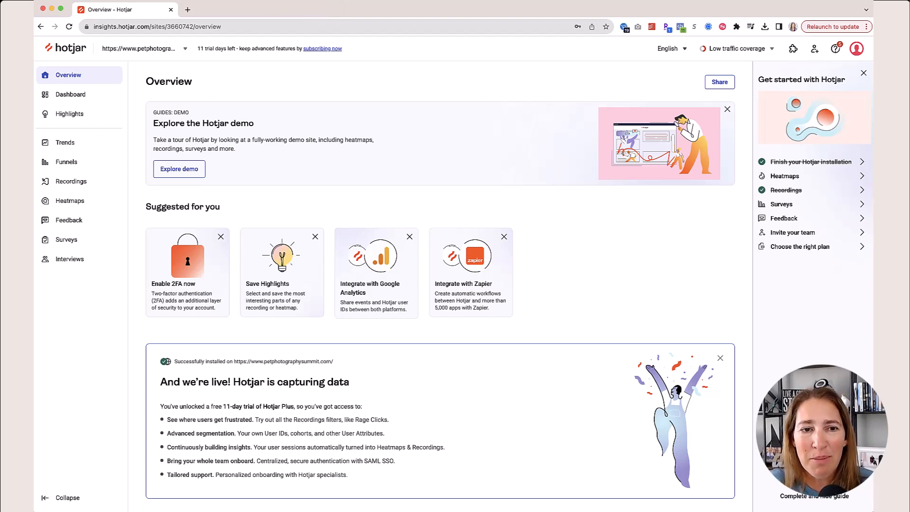
pyautogui.click(69, 201)
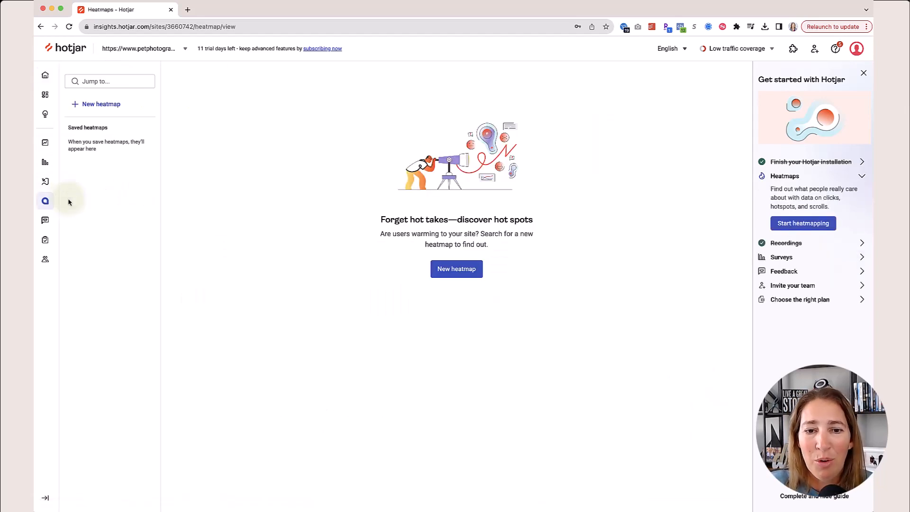
pyautogui.click(456, 269)
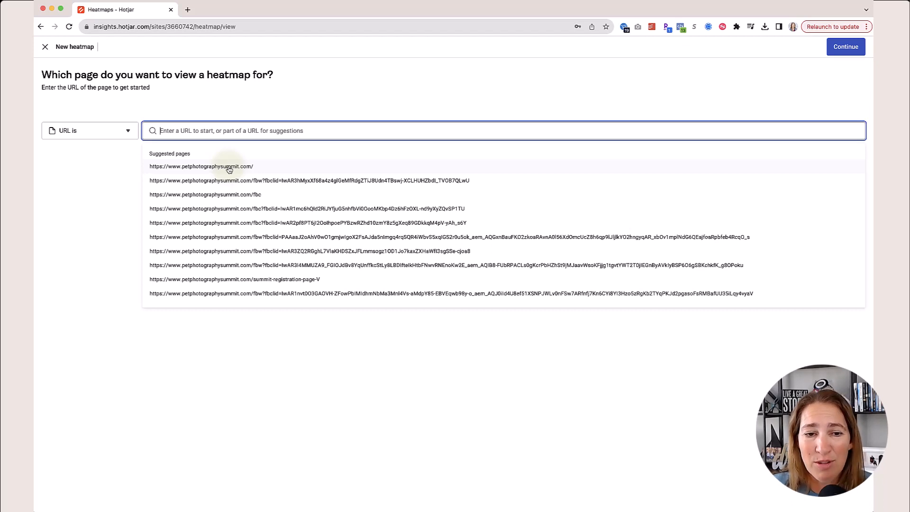
pyautogui.click(215, 169)
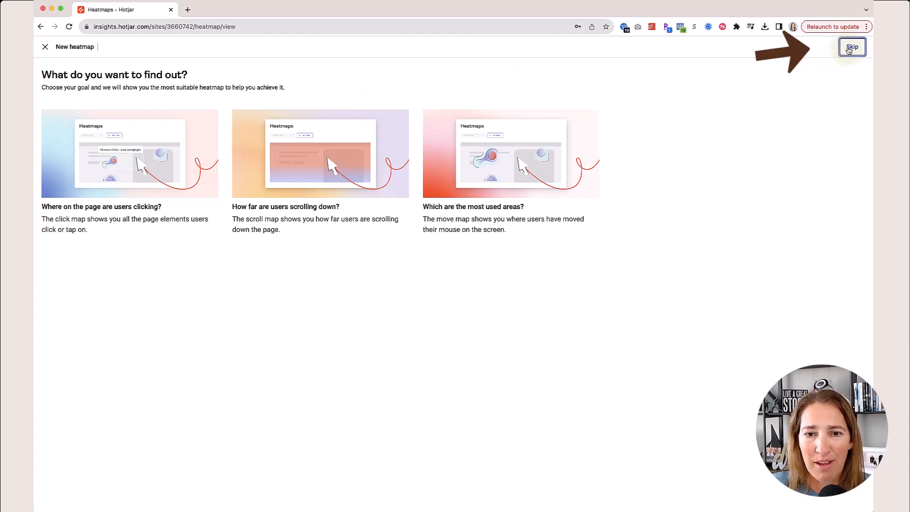
pyautogui.click(848, 50)
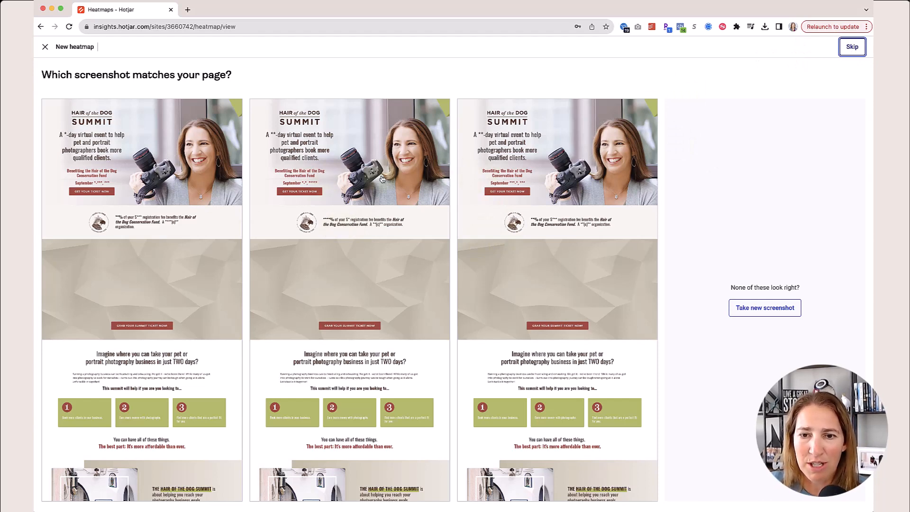
pyautogui.click(221, 185)
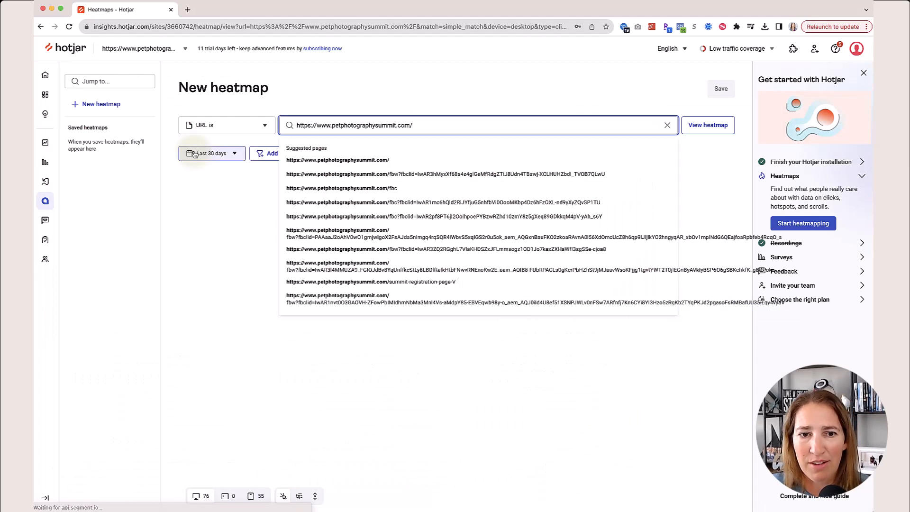
pyautogui.click(667, 123)
pyautogui.click(644, 89)
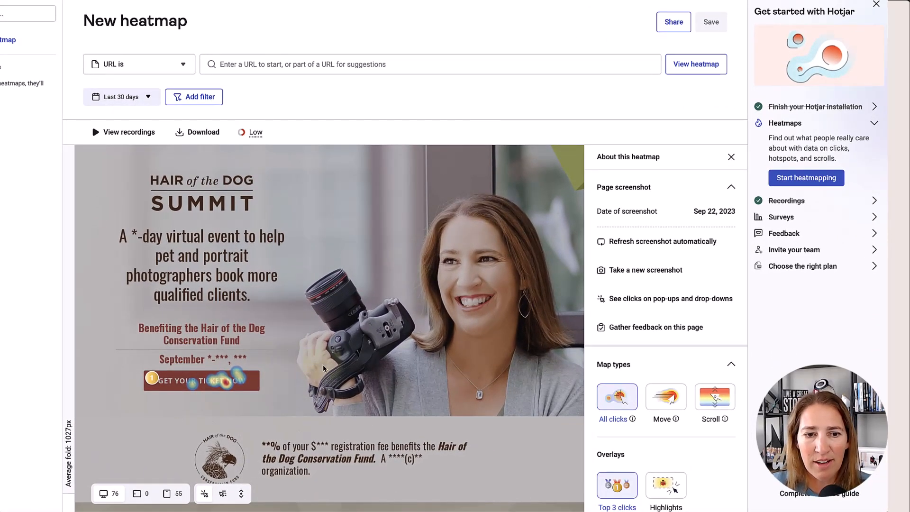
# Step: Hide the heatmap details and examine the clicks on the desktop page, especially on the GET YOUR TICKET NOW button
pyautogui.moveTo(230, 383)
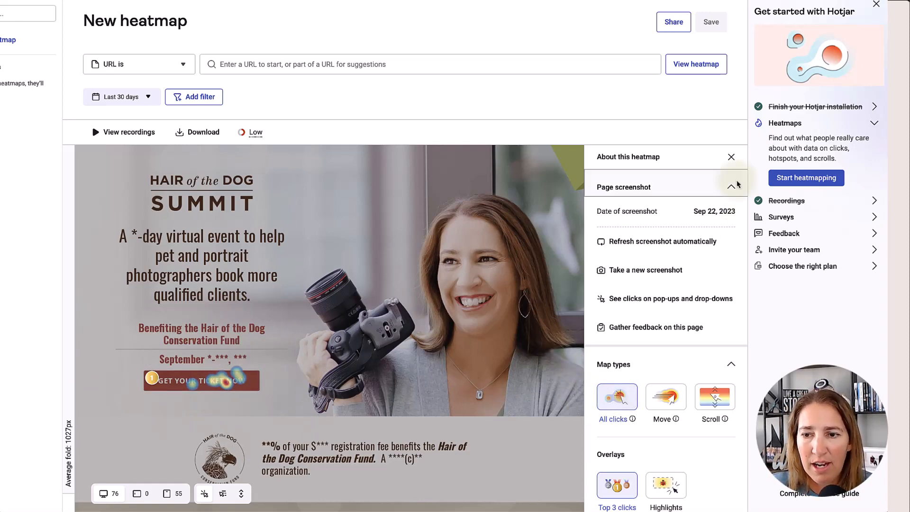
pyautogui.click(732, 157)
pyautogui.scroll(-1, 459, 353)
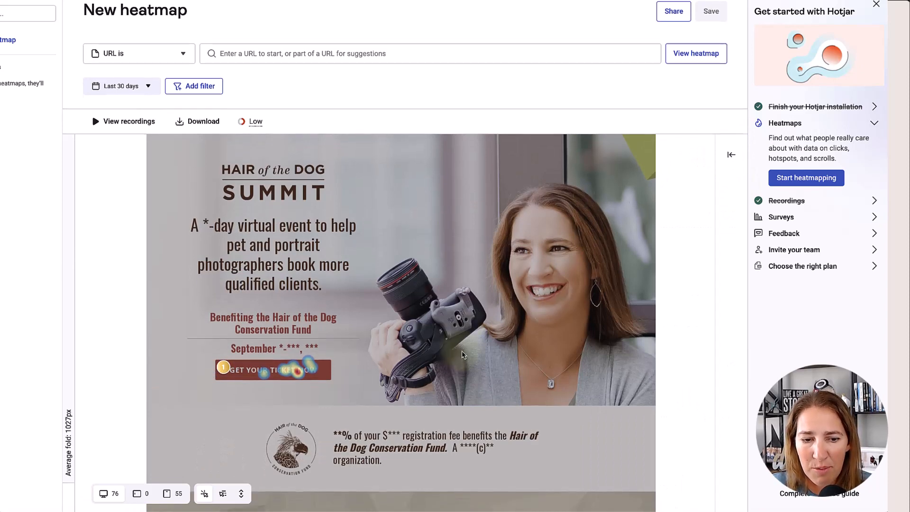
pyautogui.scroll(-10, 461, 353)
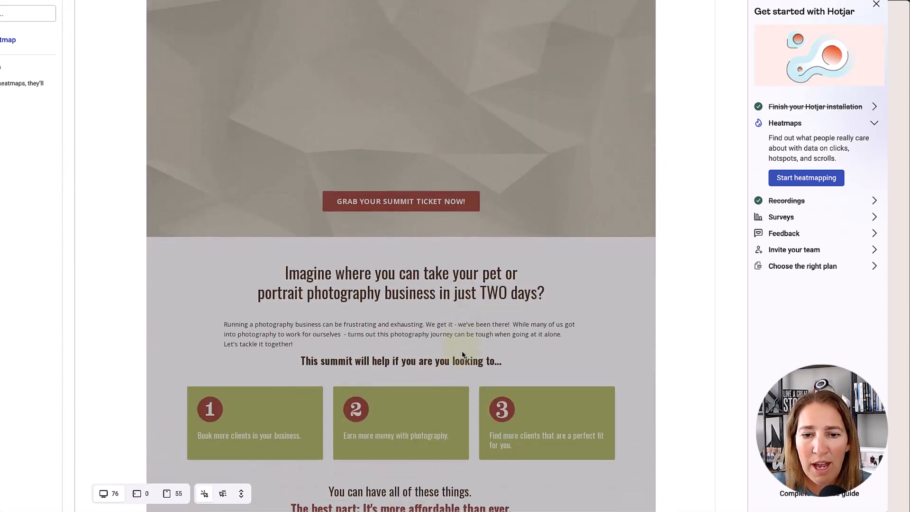
pyautogui.scroll(5, 461, 353)
pyautogui.moveTo(274, 101)
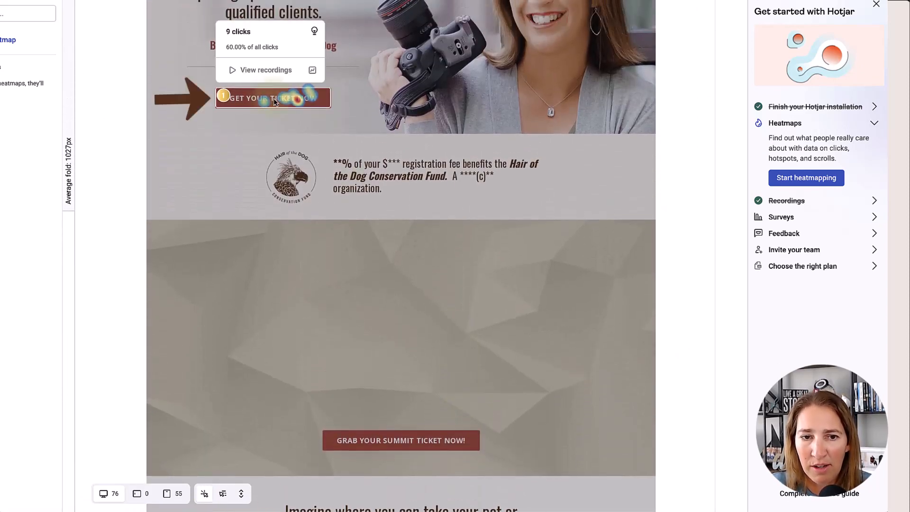
pyautogui.scroll(2, 279, 100)
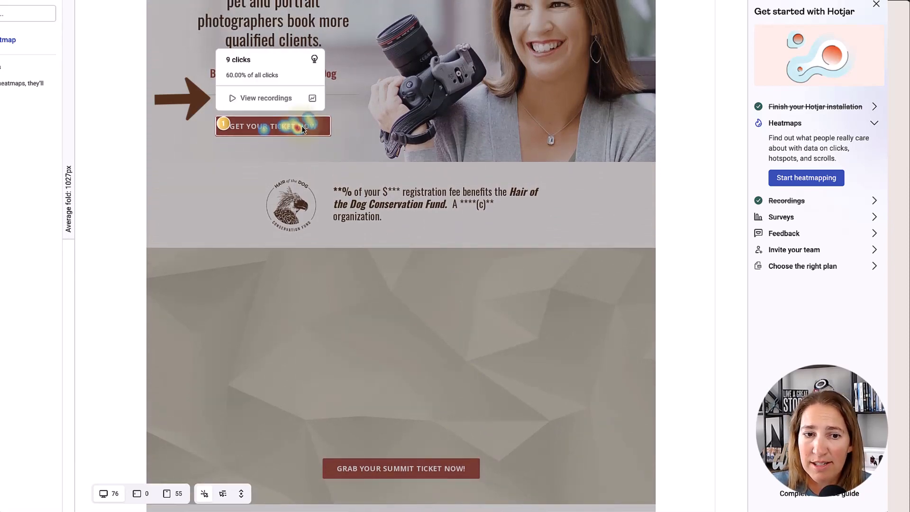
pyautogui.scroll(-1, 347, 214)
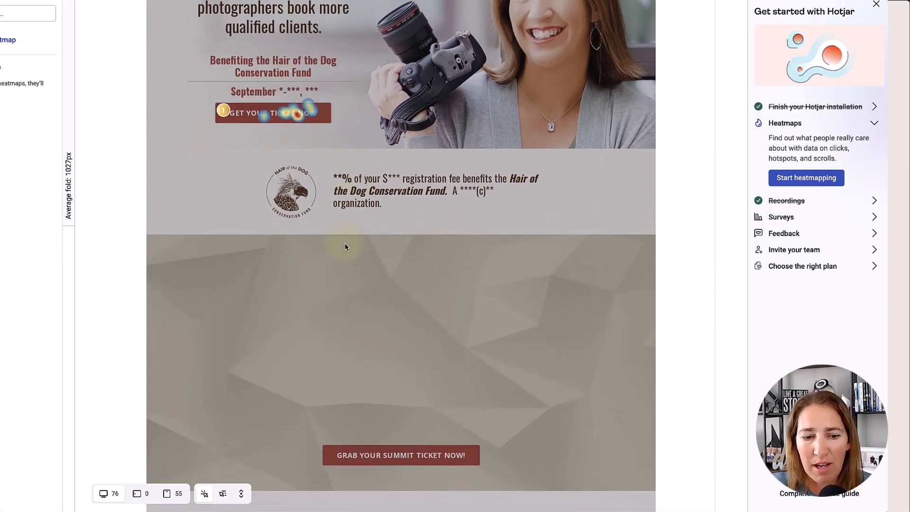
# Step: Switch the heatmap to the mobile version and inspect the taps on the GET YOUR TICKET NOW button
pyautogui.click(176, 495)
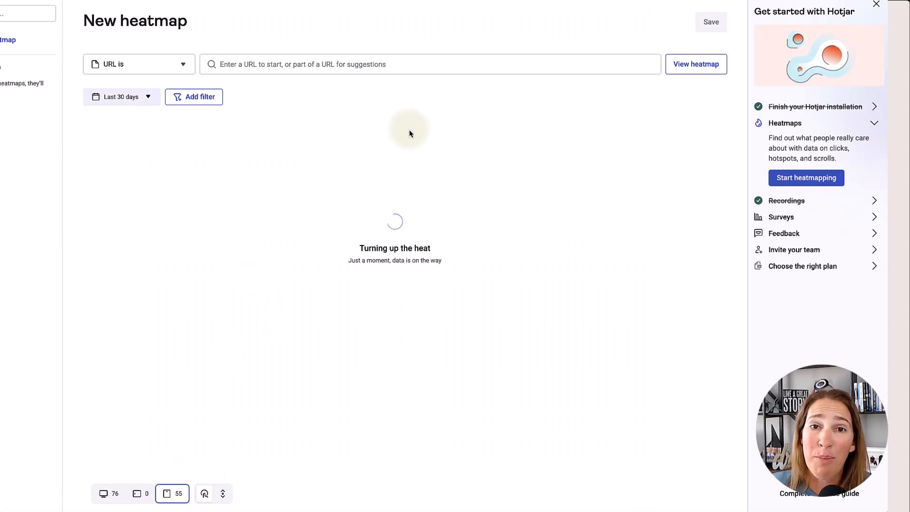
pyautogui.scroll(-10, 408, 284)
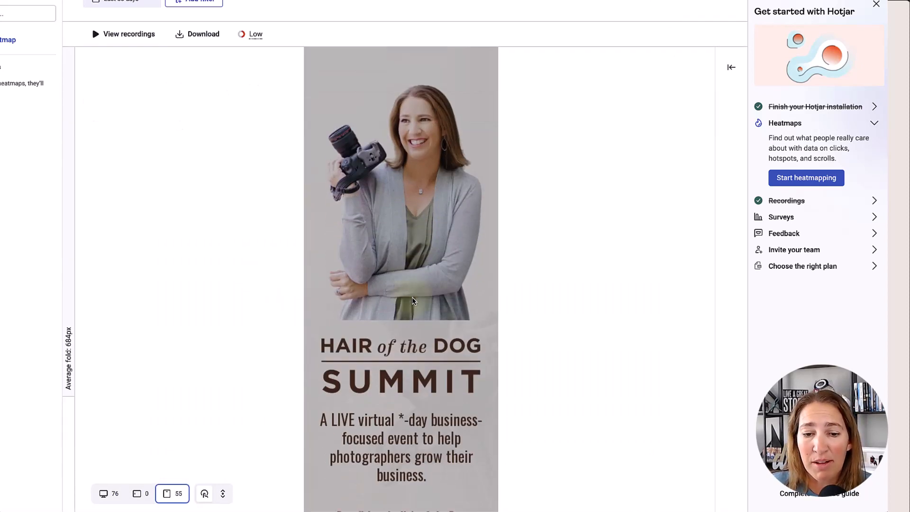
pyautogui.click(422, 330)
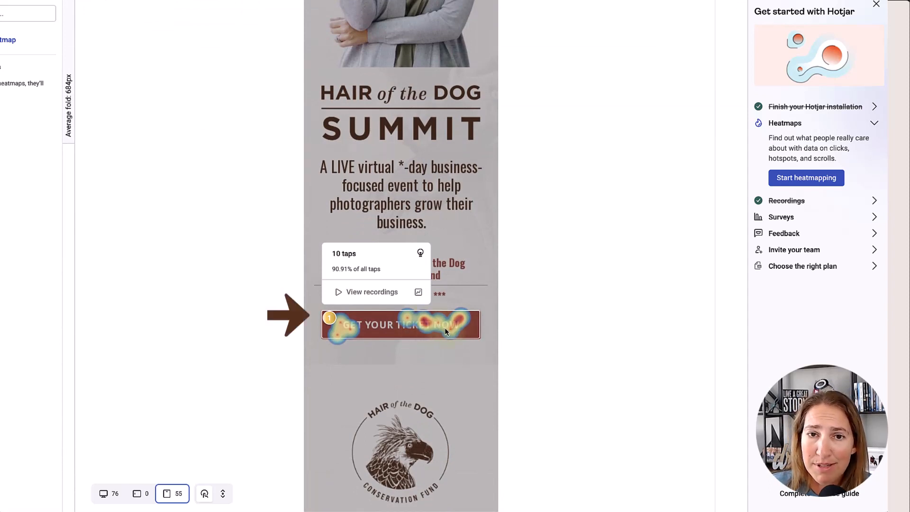
pyautogui.scroll(-5, 426, 351)
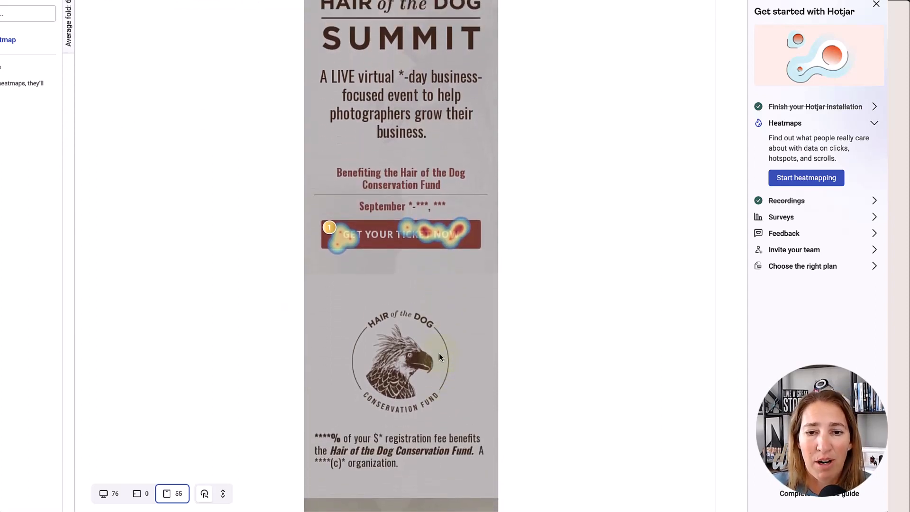
pyautogui.scroll(10, 439, 354)
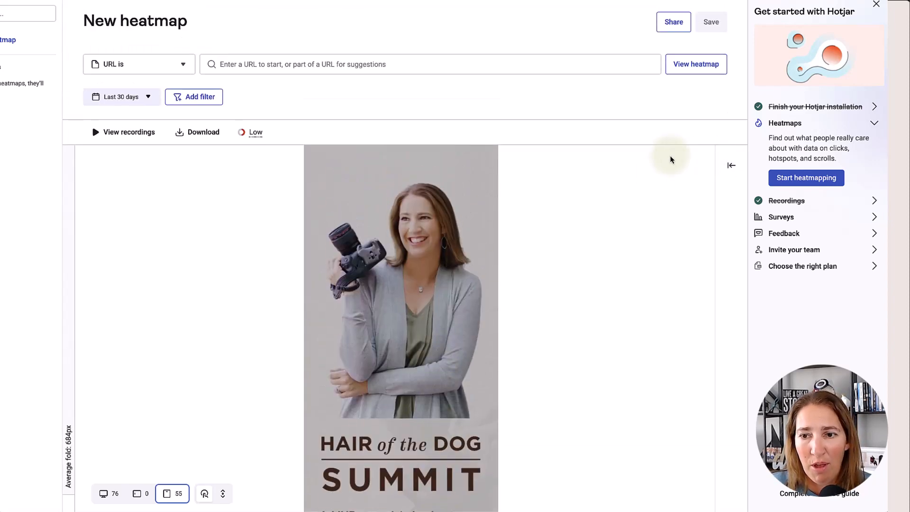
# Step: Return to the desktop version of the heatmap, reopen the heatmap details and change the map type to Scroll
pyautogui.click(103, 494)
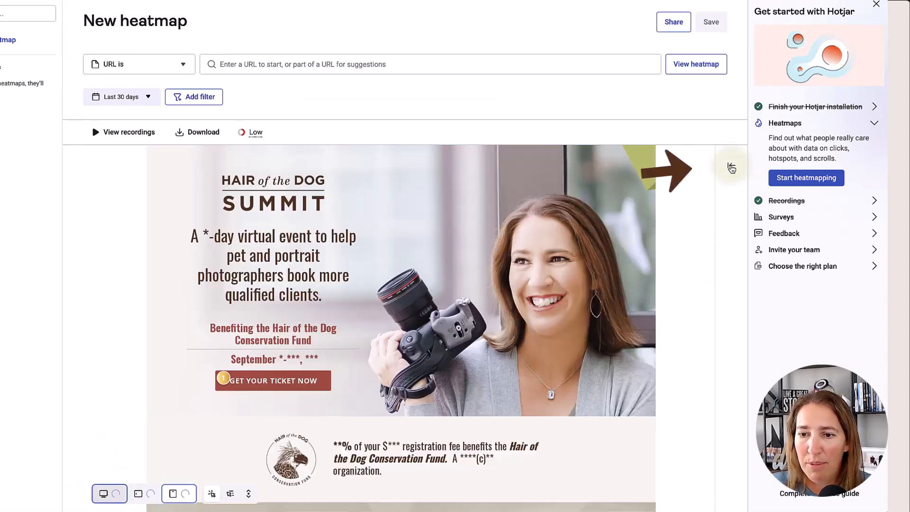
pyautogui.click(731, 165)
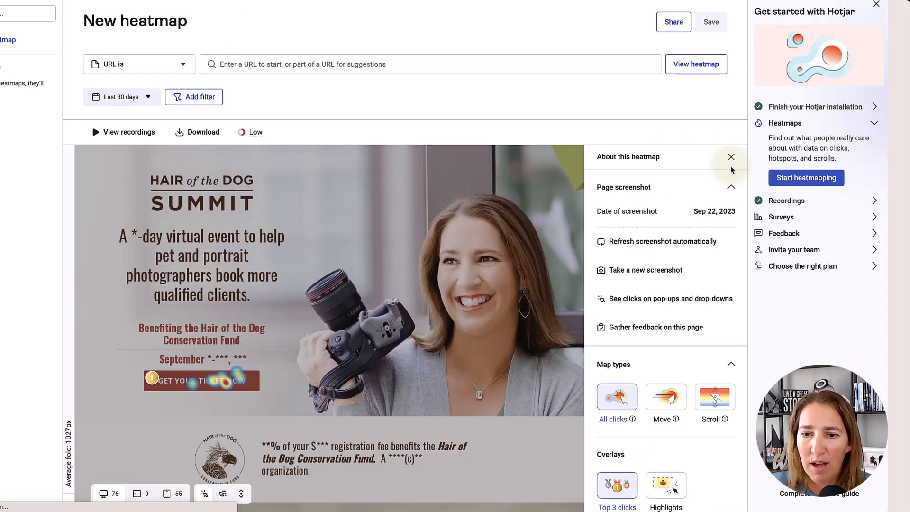
pyautogui.click(714, 400)
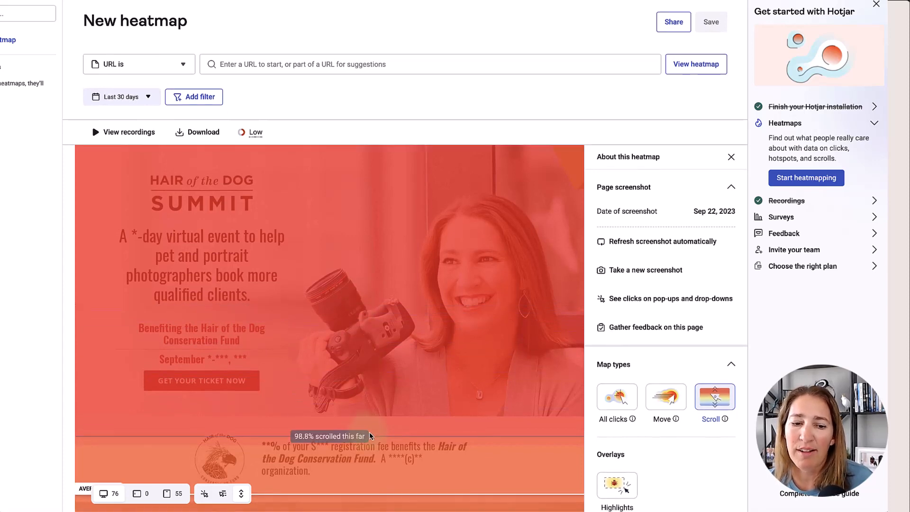
# Step: Examine how far desktop visitors scroll, from the average fold past the ticket offers to the All-Access bonuses, and return to the page's beginning
pyautogui.scroll(-2, 370, 433)
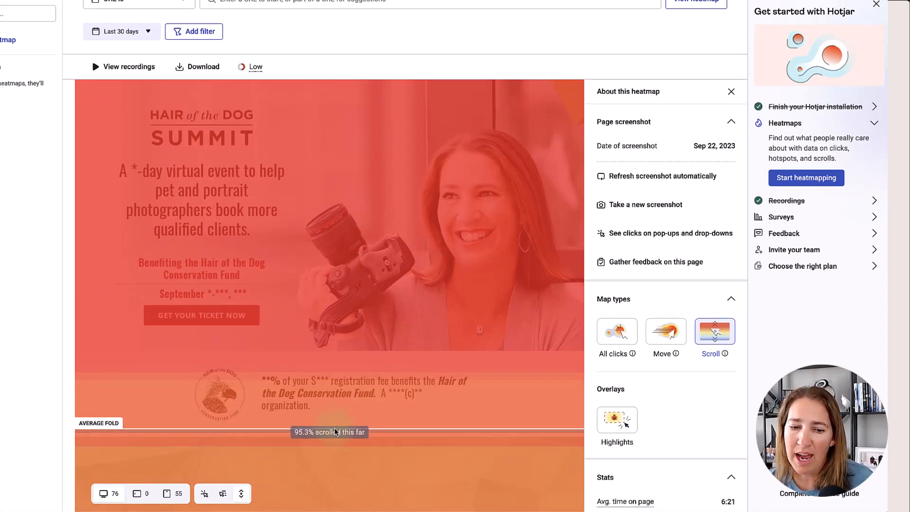
pyautogui.scroll(-8, 272, 409)
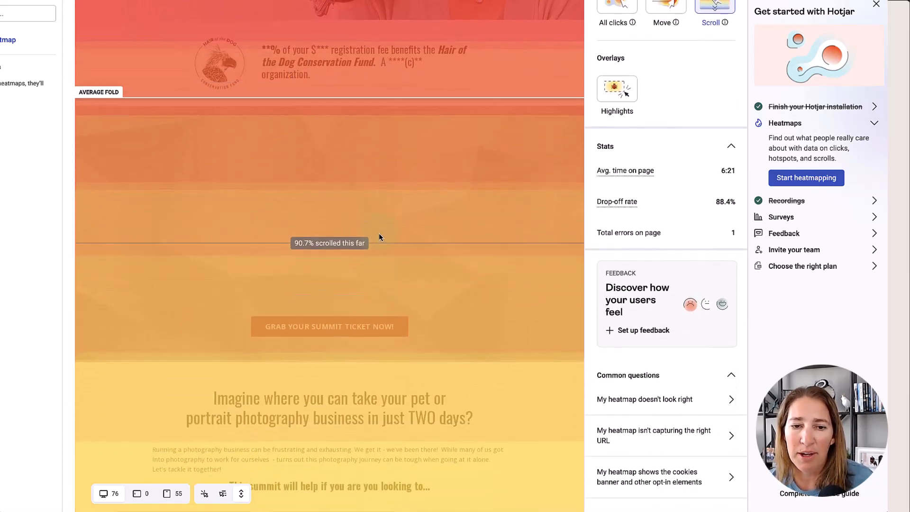
pyautogui.scroll(-1, 383, 269)
pyautogui.scroll(-6, 383, 266)
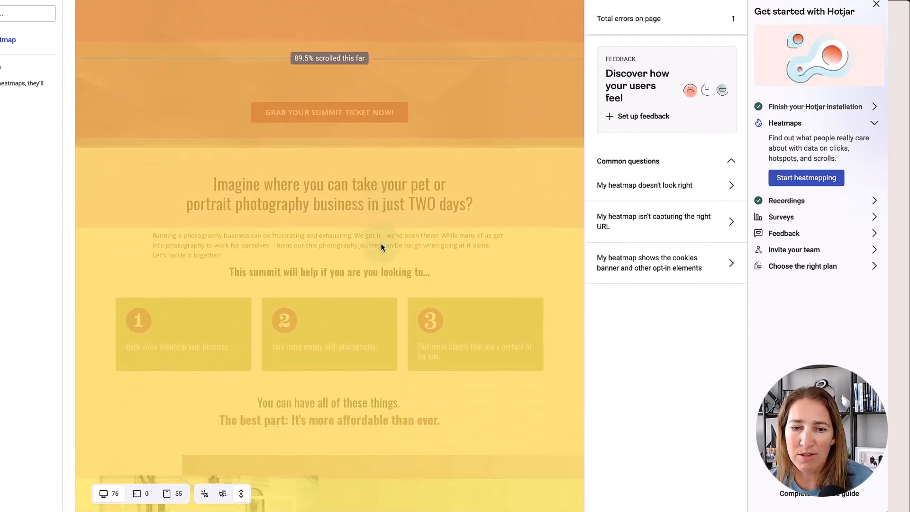
pyautogui.scroll(-20, 391, 252)
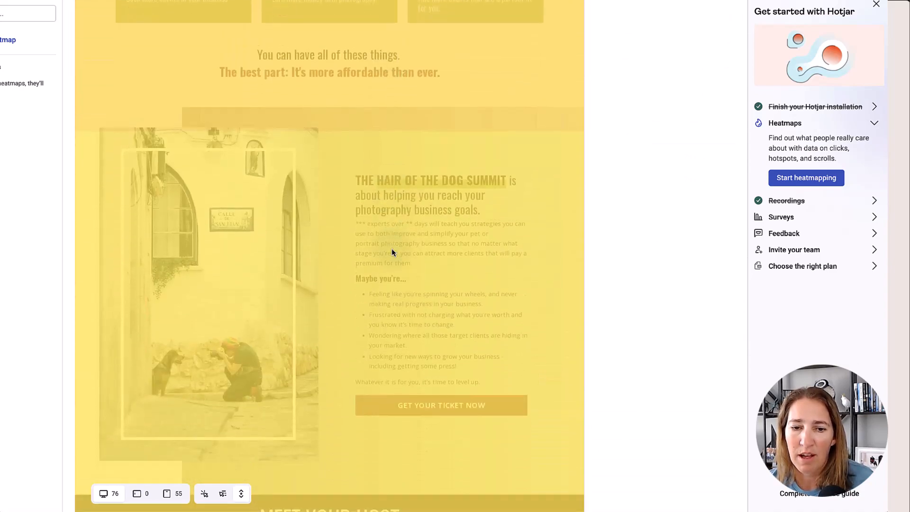
pyautogui.scroll(-20, 391, 252)
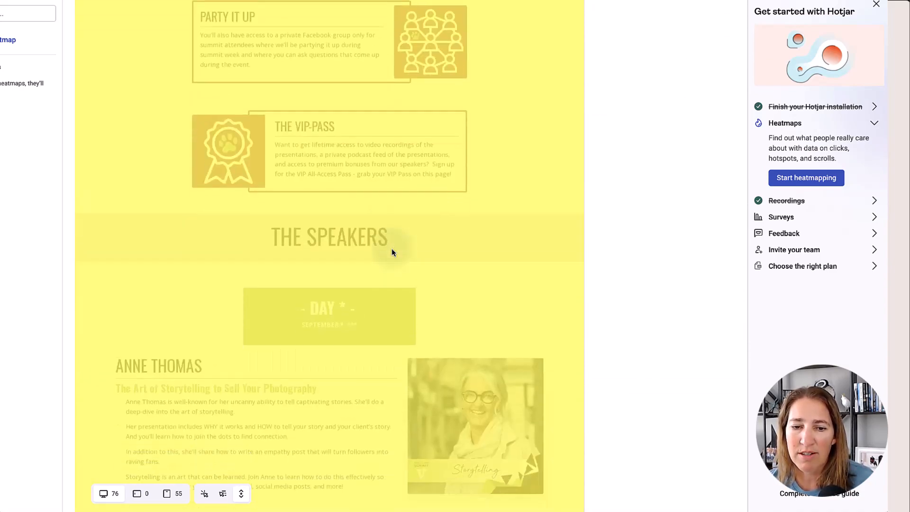
pyautogui.scroll(-15, 391, 253)
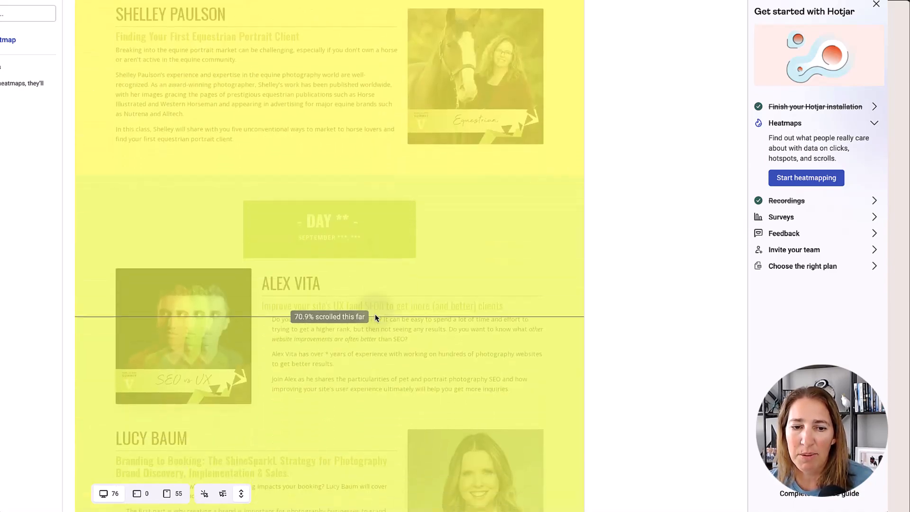
pyautogui.scroll(-5, 362, 305)
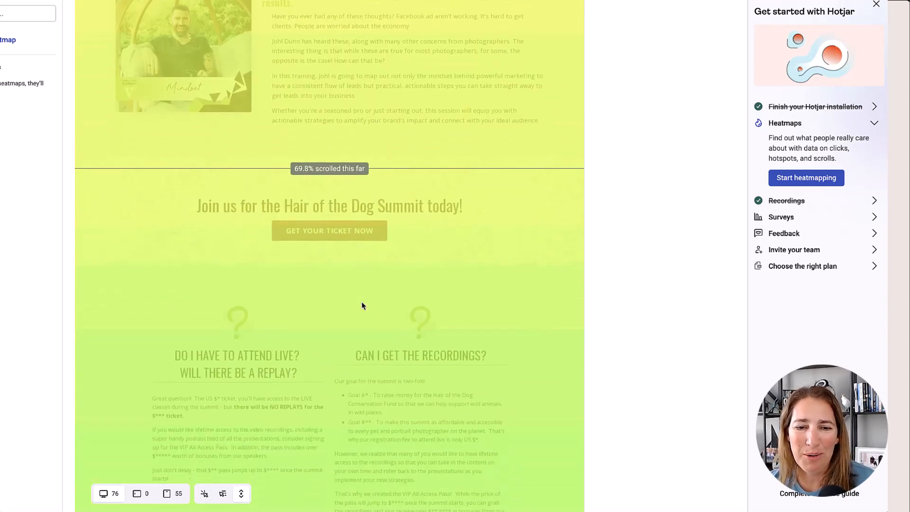
pyautogui.scroll(-3, 360, 261)
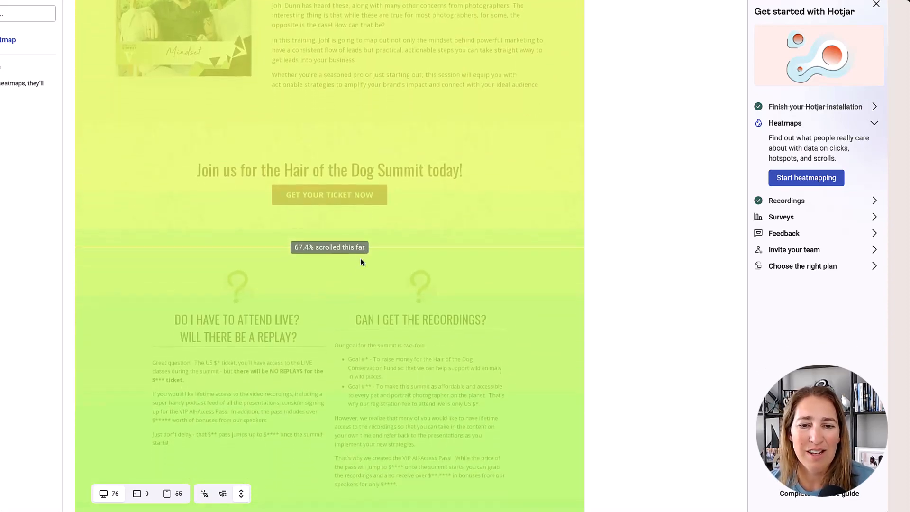
pyautogui.scroll(-20, 345, 242)
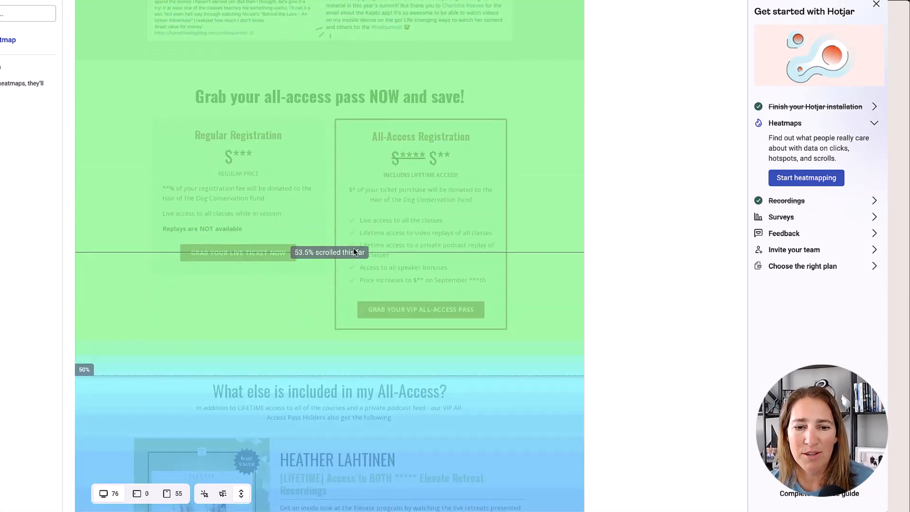
pyautogui.scroll(-5, 348, 260)
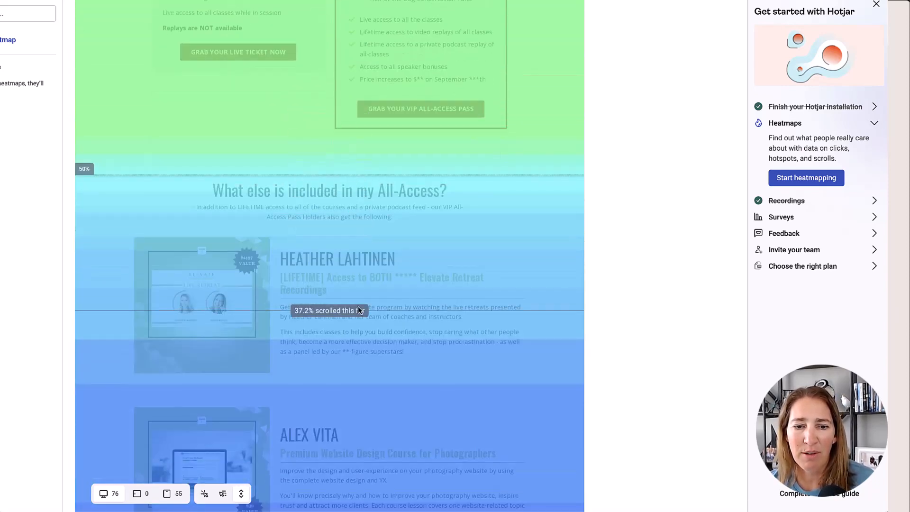
pyautogui.scroll(-12, 357, 306)
pyautogui.scroll(-15, 357, 306)
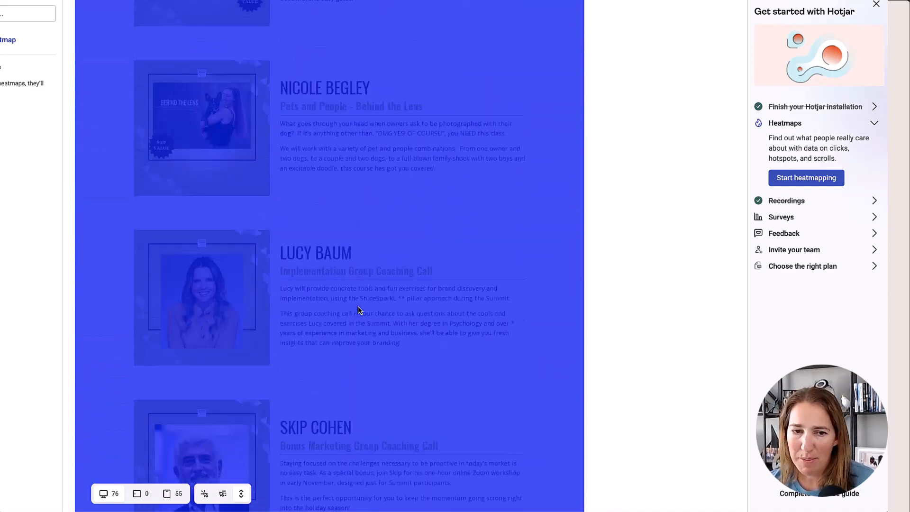
pyautogui.scroll(20, 365, 218)
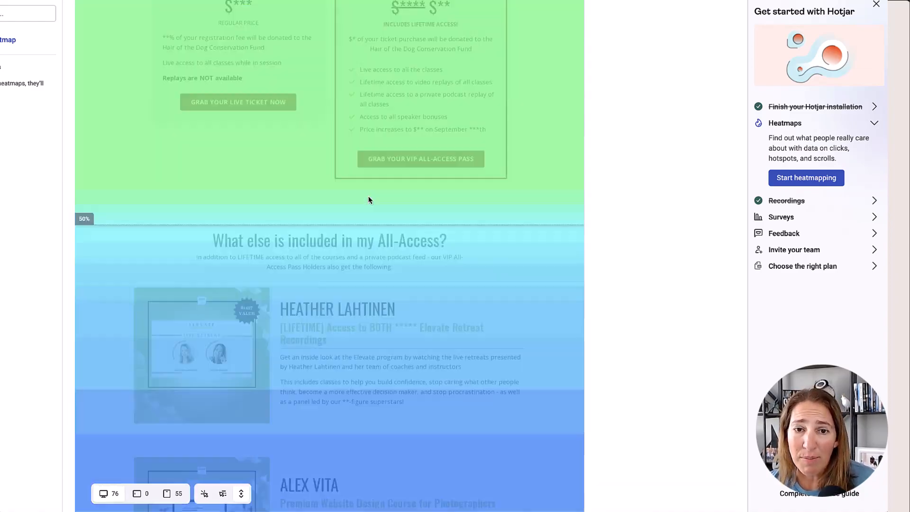
pyautogui.scroll(20, 369, 199)
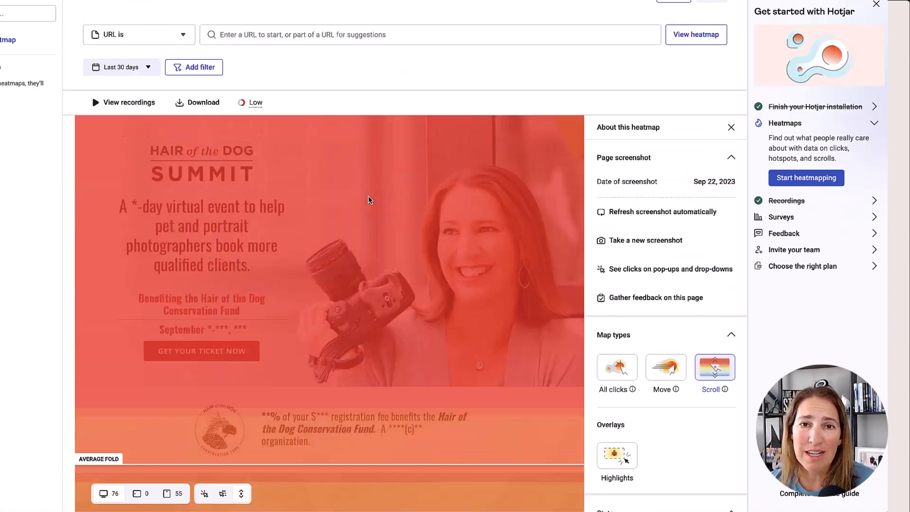